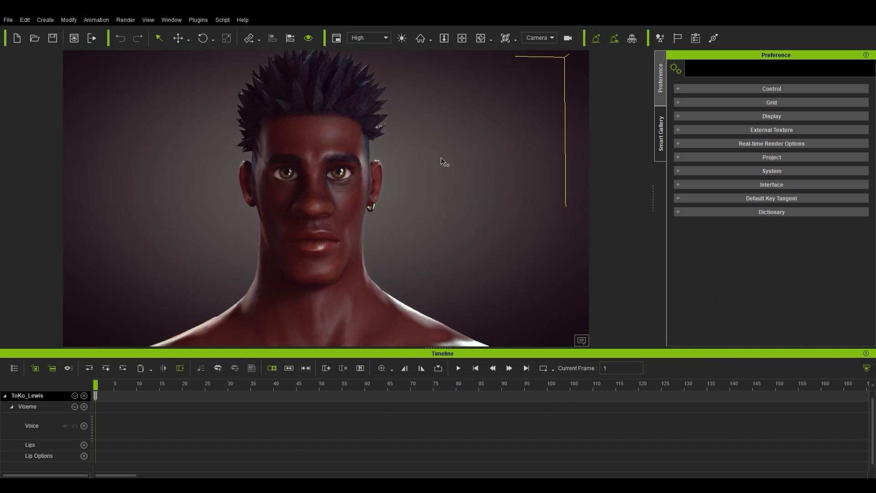
Start a new AccuLips script and paste the 'Slow deep breaths…' passage into Text to Speech.
{"action": "left_click", "coordinate": [98, 20]}
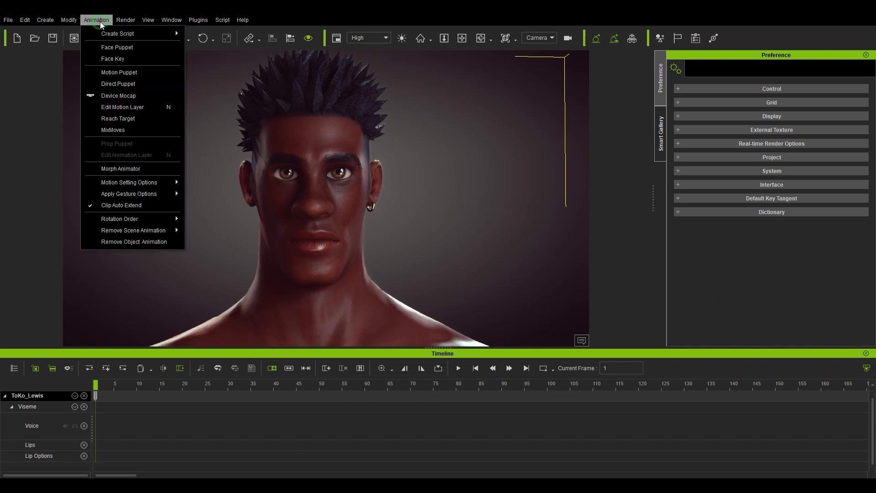
{"action": "mouse_move", "coordinate": [175, 31]}
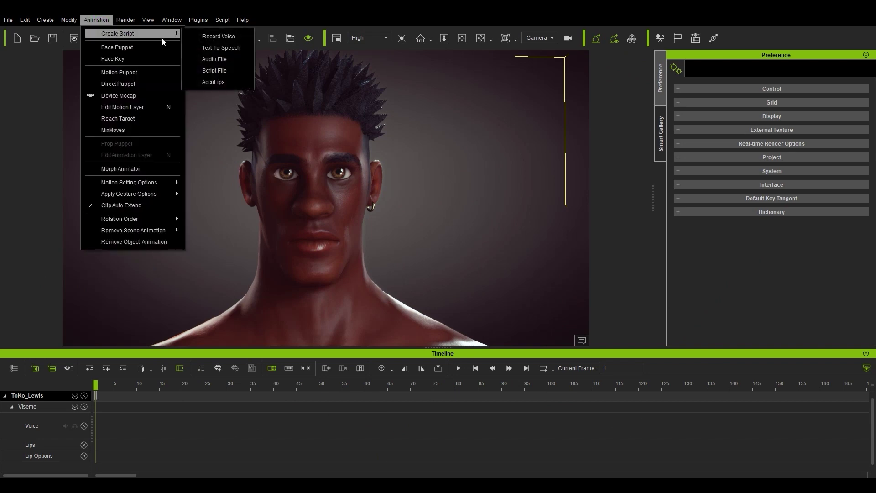
{"action": "left_click", "coordinate": [231, 83]}
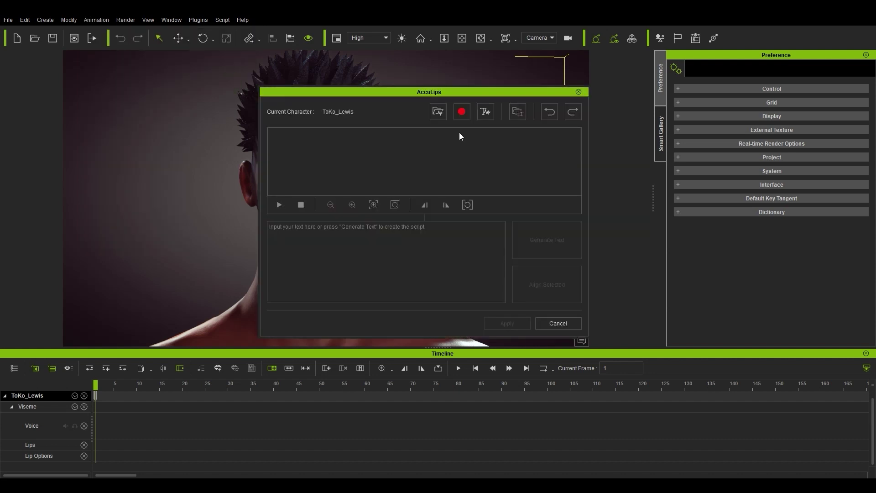
{"action": "left_click", "coordinate": [487, 112]}
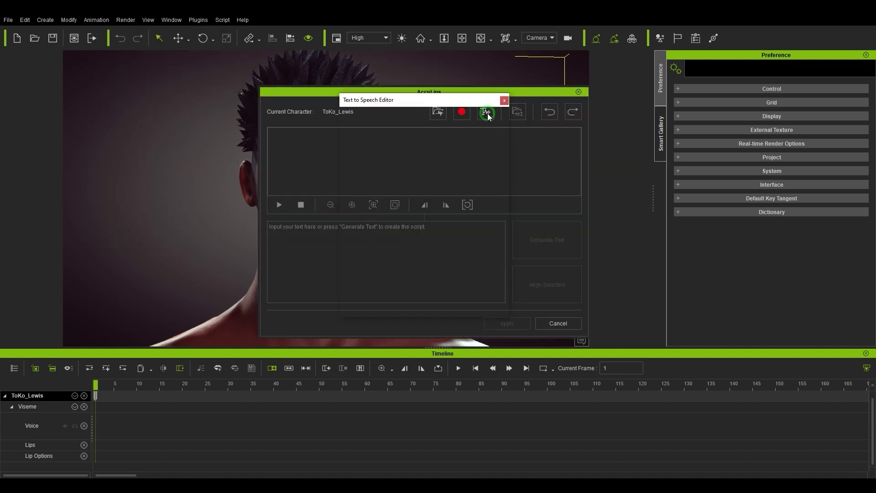
{"action": "left_click", "coordinate": [411, 139]}
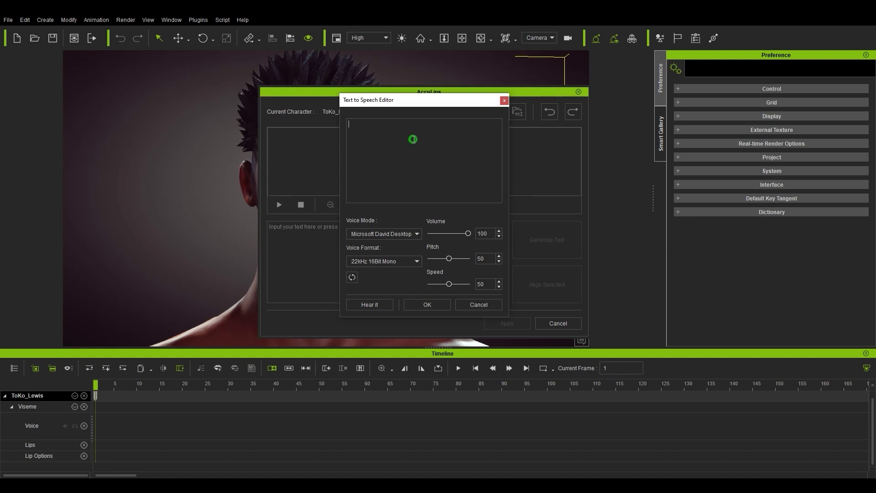
{"action": "type", "text": "Slow deep breaths your cortisol and adrenaline spiked but the soft activated your hormone blockers. Nothing happened. You are alive and well."}
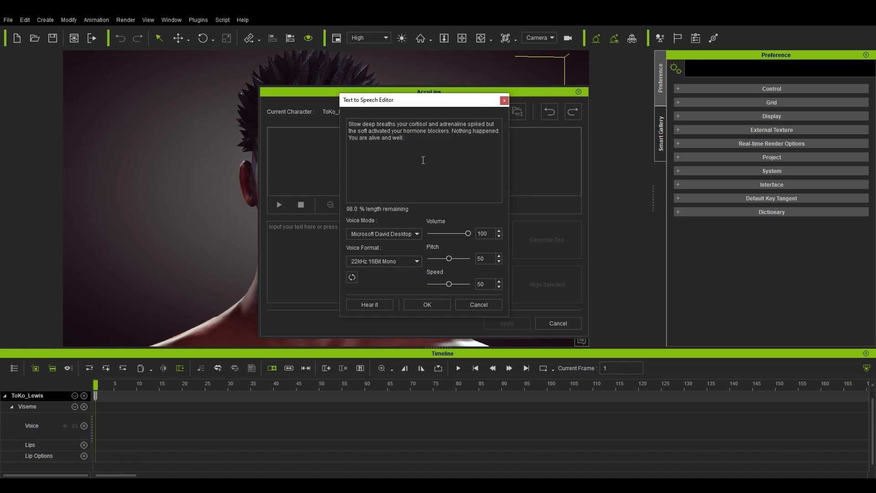
Keep the Microsoft David Desktop voice, preview the speech, and generate its waveform.
{"action": "left_click", "coordinate": [414, 234]}
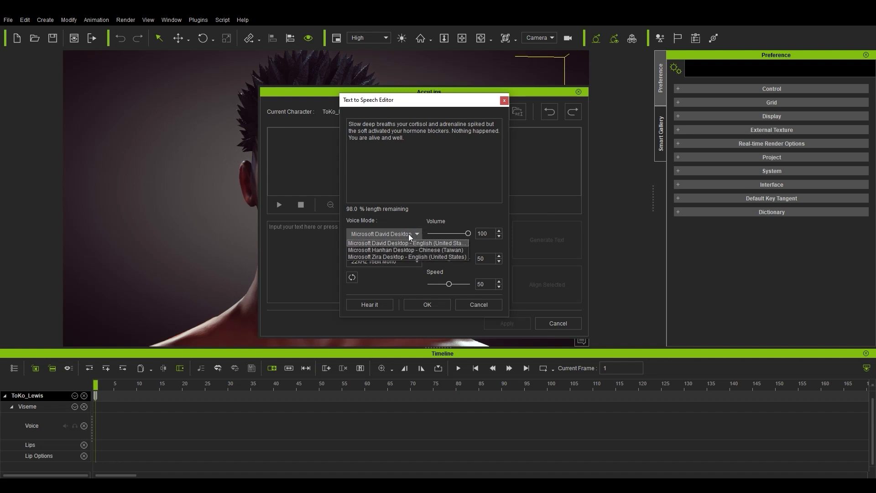
{"action": "left_click", "coordinate": [410, 232]}
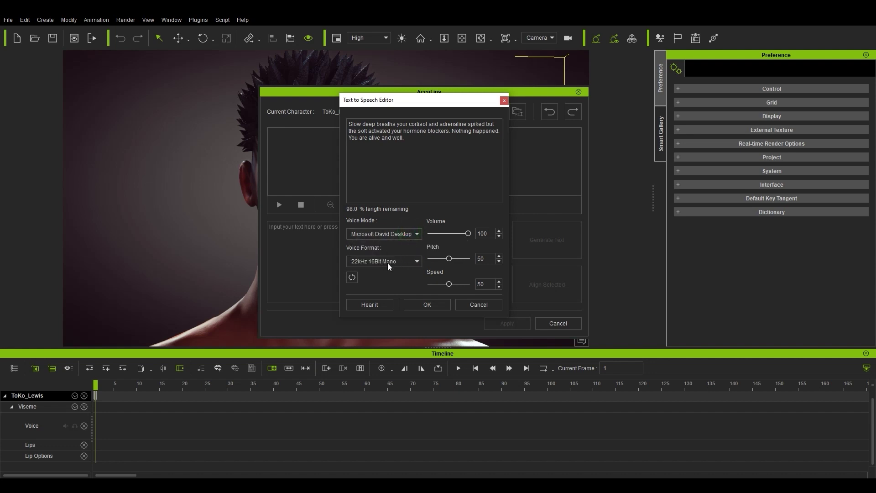
{"action": "left_click", "coordinate": [385, 306]}
{"action": "left_click", "coordinate": [437, 305]}
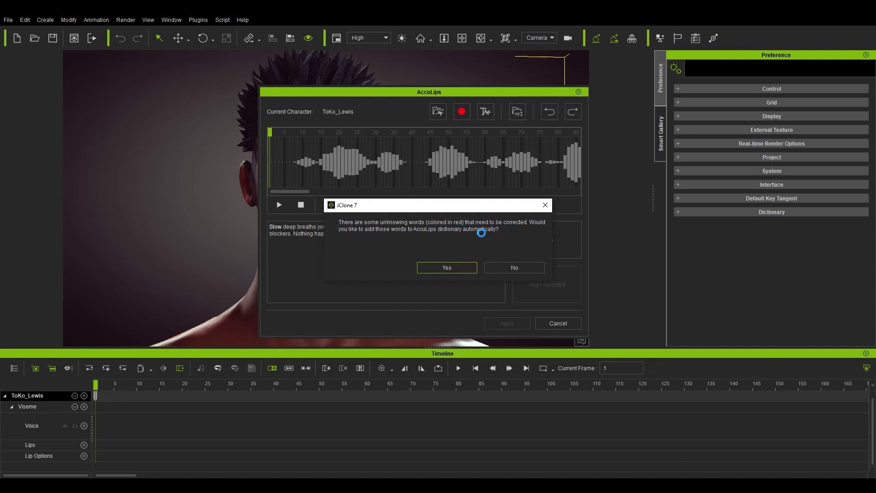
Decline adding unknown words, then inspect the red-flagged cortisol, adrenaline and blockers.
{"action": "left_click", "coordinate": [520, 268]}
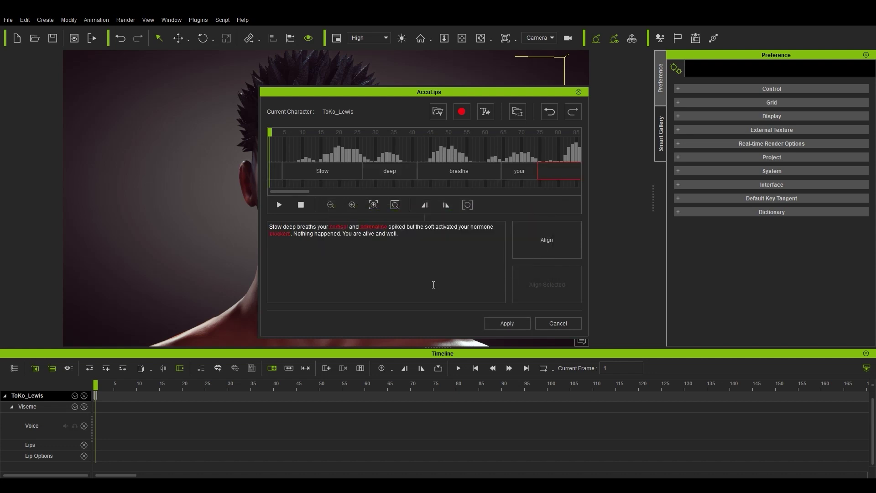
{"action": "double_click", "coordinate": [338, 227]}
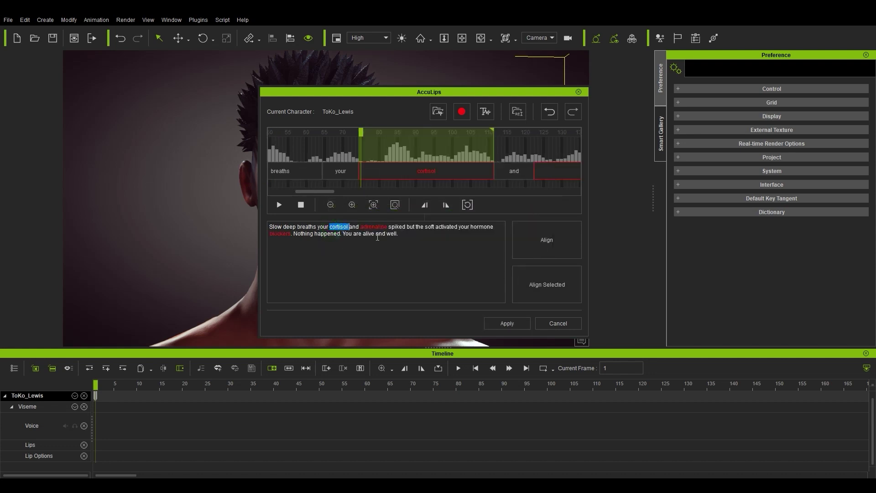
{"action": "double_click", "coordinate": [373, 226]}
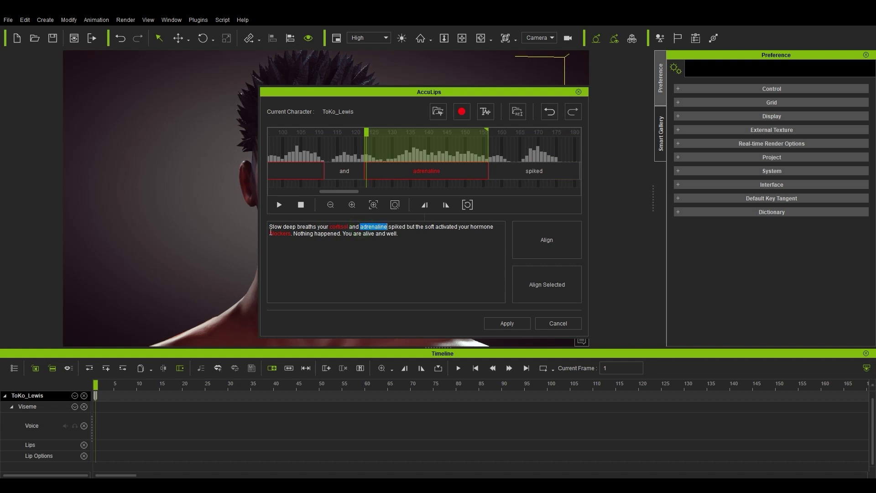
{"action": "double_click", "coordinate": [279, 233]}
{"action": "left_click", "coordinate": [424, 247]}
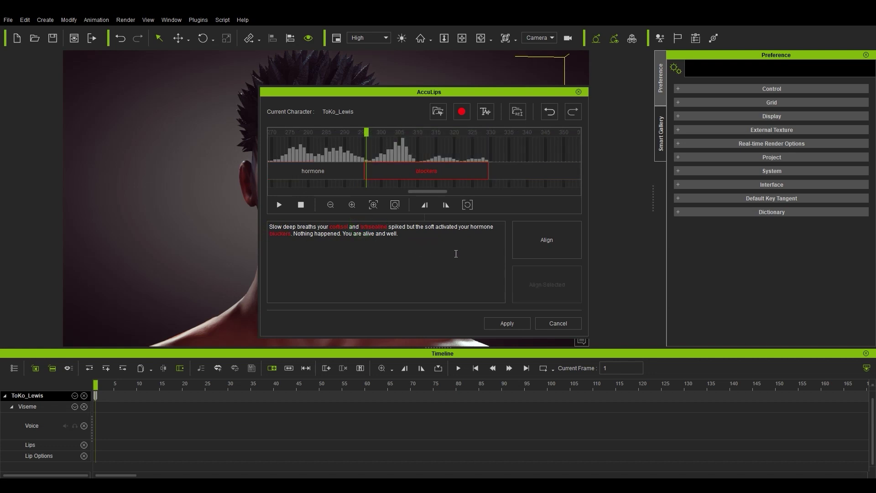
Apply the AccuLips lip-sync to the character and select the voice clip.
{"action": "left_click", "coordinate": [519, 325]}
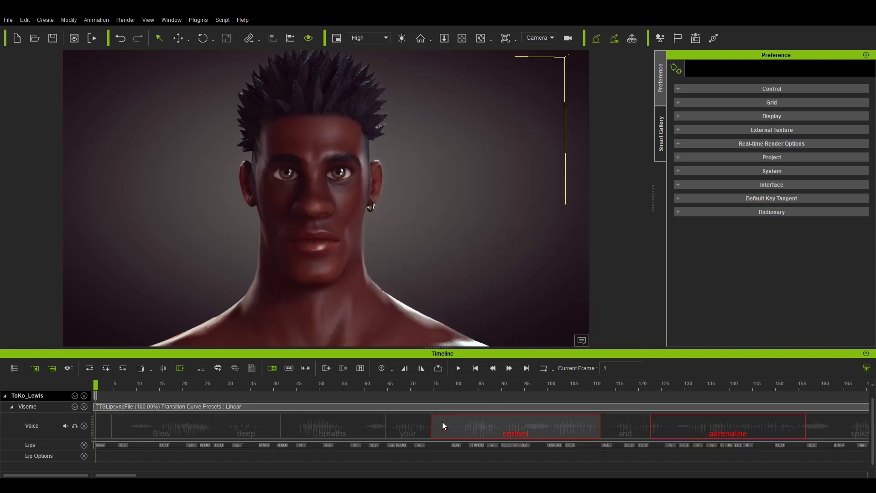
{"action": "left_click", "coordinate": [132, 422]}
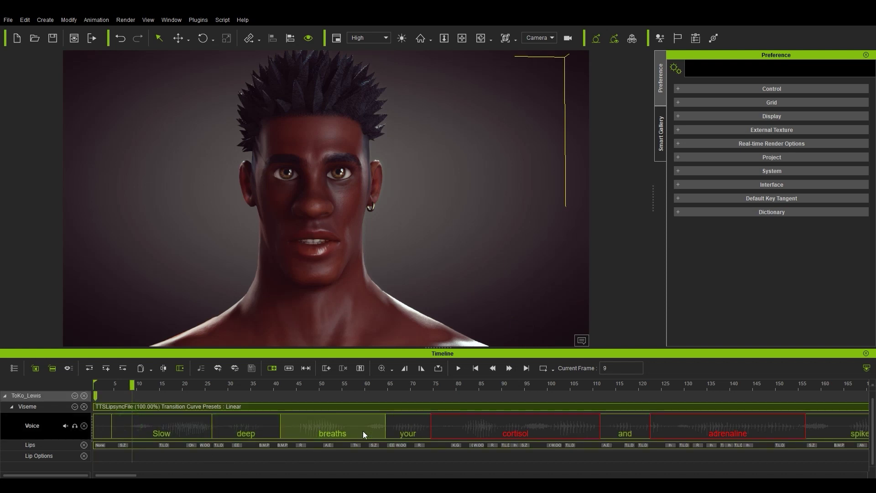
{"action": "mouse_move", "coordinate": [121, 475]}
{"action": "left_mouse_down"}
{"action": "mouse_move", "coordinate": [219, 475]}
{"action": "mouse_move", "coordinate": [120, 475]}
{"action": "left_mouse_up"}
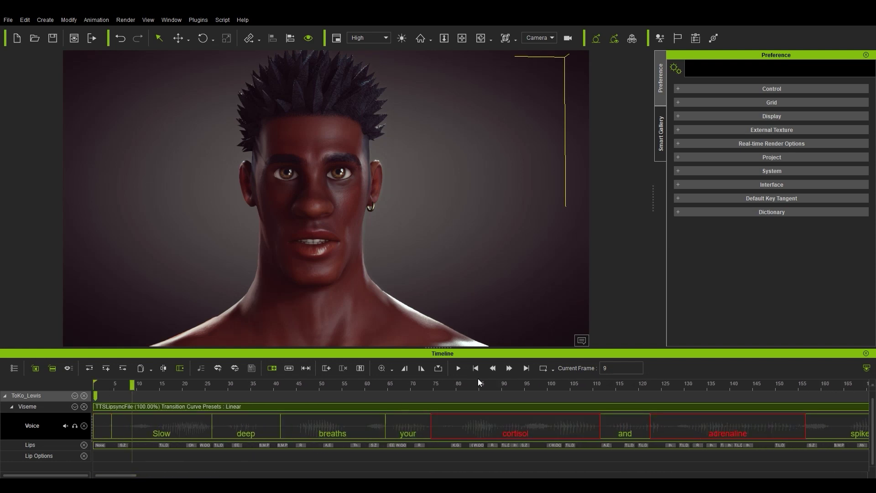
Preview the lip-synced speech, then bring up the menu for the cortisol clip at frame 74.
{"action": "left_click", "coordinate": [457, 369]}
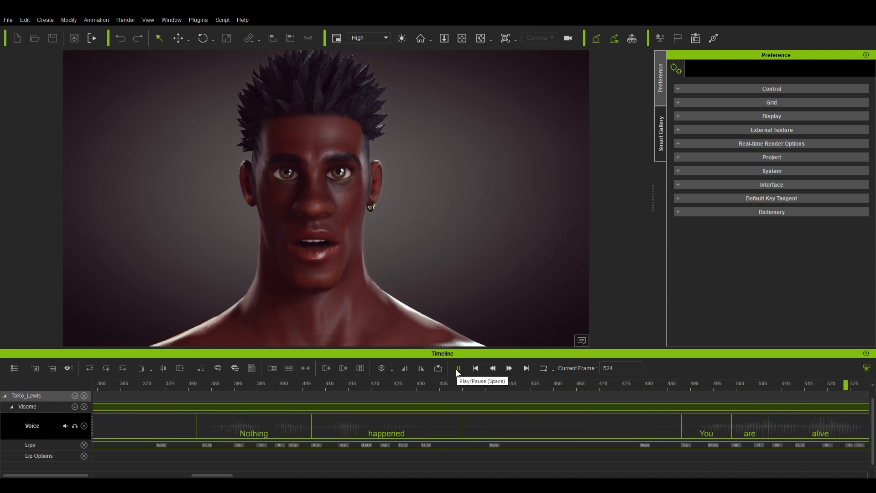
{"action": "left_click", "coordinate": [458, 369]}
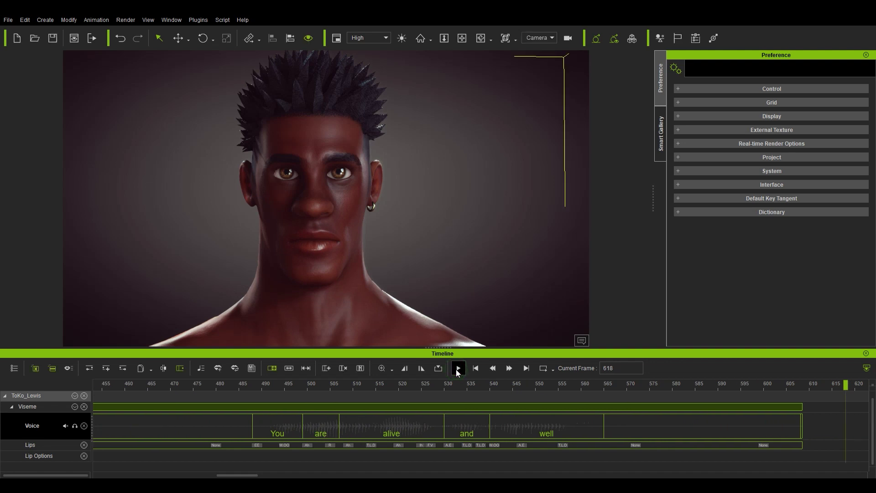
{"action": "left_click", "coordinate": [458, 368]}
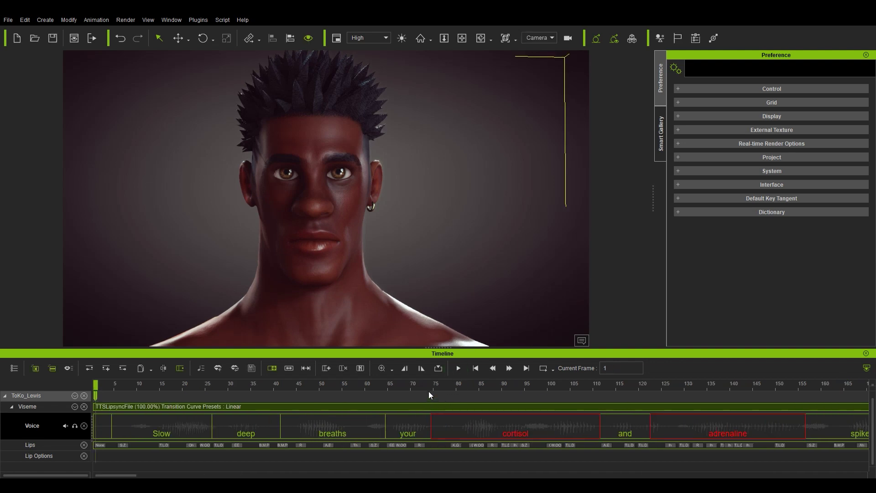
{"action": "left_click", "coordinate": [458, 369]}
{"action": "left_click", "coordinate": [458, 368]}
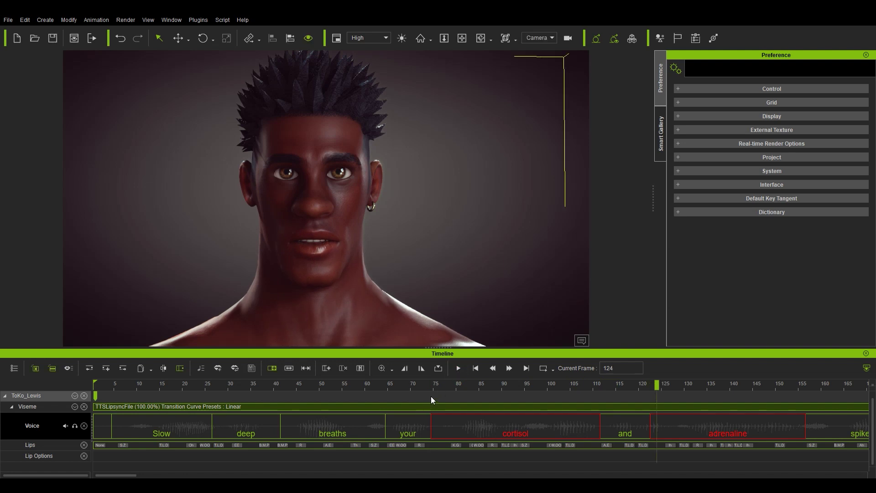
{"action": "left_click", "coordinate": [433, 384]}
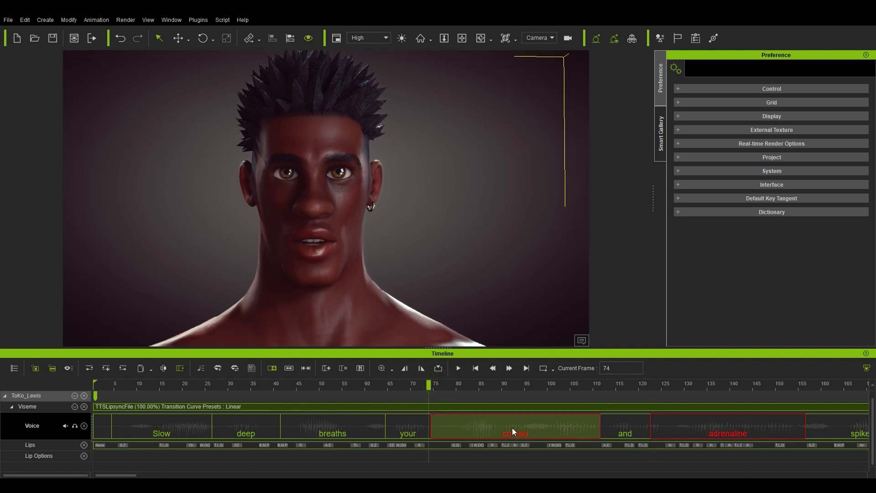
{"action": "right_click", "coordinate": [569, 431]}
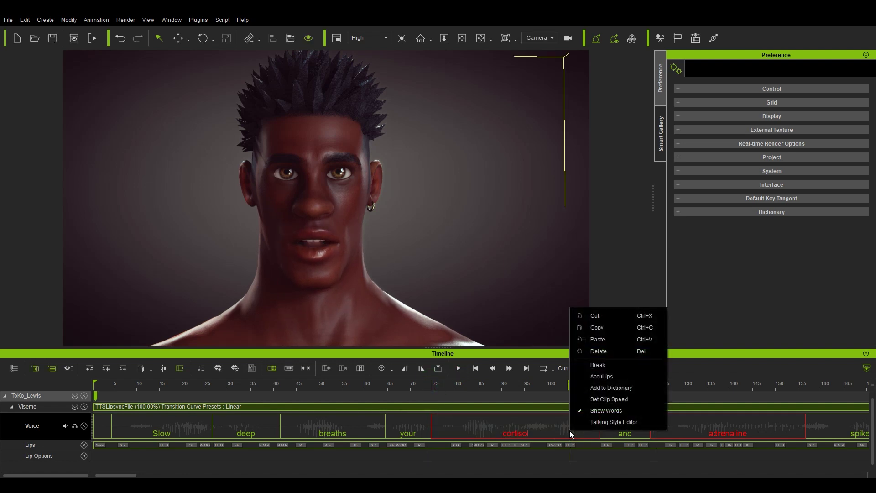
Add cortisol and adrenaline to the dictionary, saving their current visemes.
{"action": "left_click", "coordinate": [648, 389]}
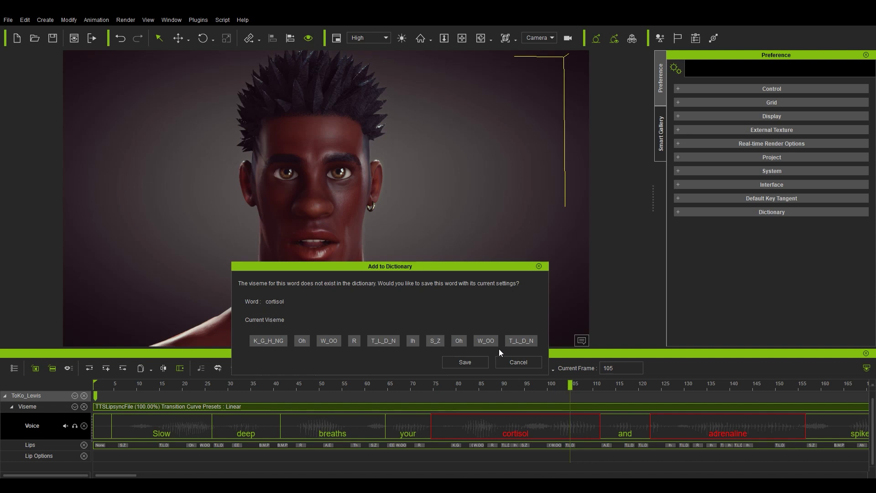
{"action": "left_click", "coordinate": [480, 362]}
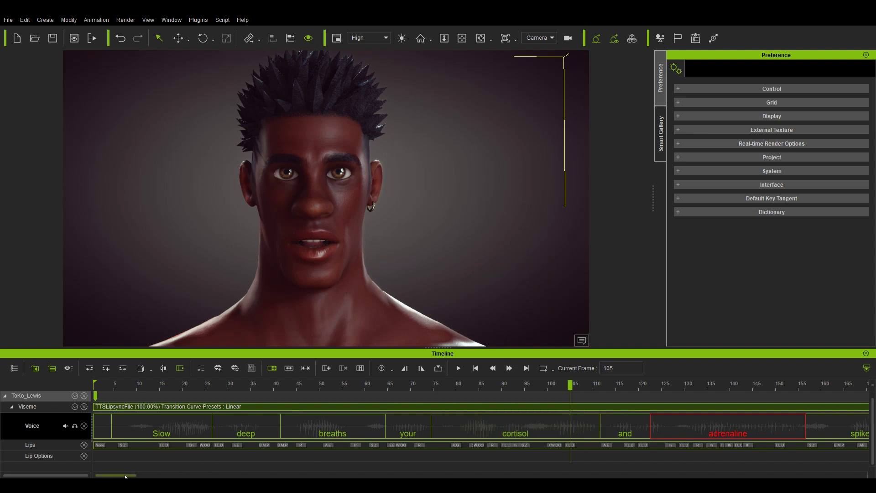
{"action": "left_click_drag", "start_coordinate": [128, 475], "coordinate": [153, 476]}
{"action": "left_click", "coordinate": [313, 431]}
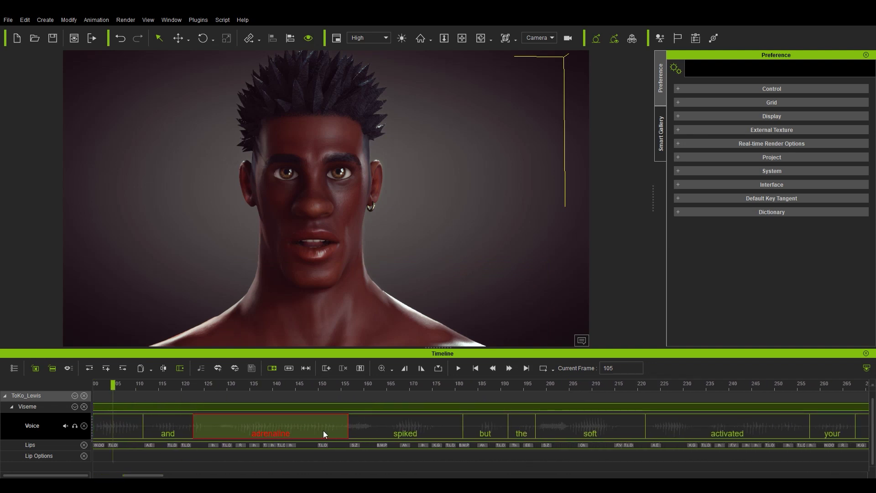
{"action": "right_click", "coordinate": [323, 430]}
{"action": "left_click", "coordinate": [400, 389]}
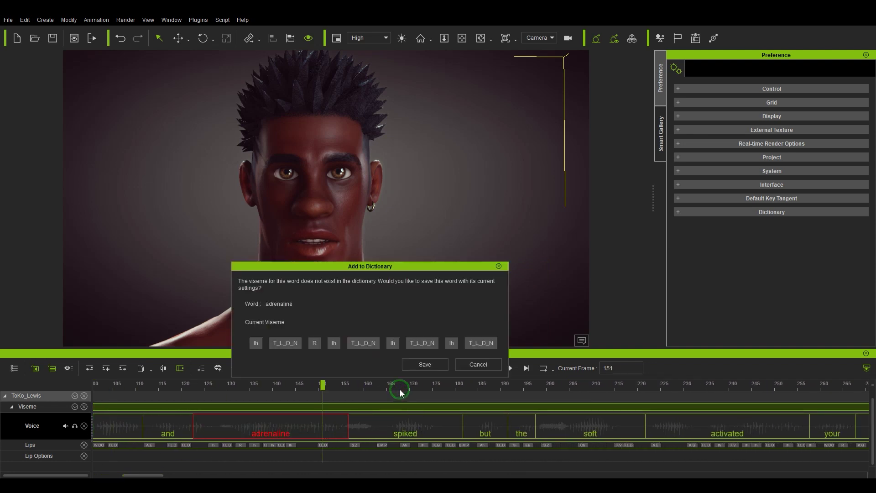
{"action": "left_click", "coordinate": [433, 366]}
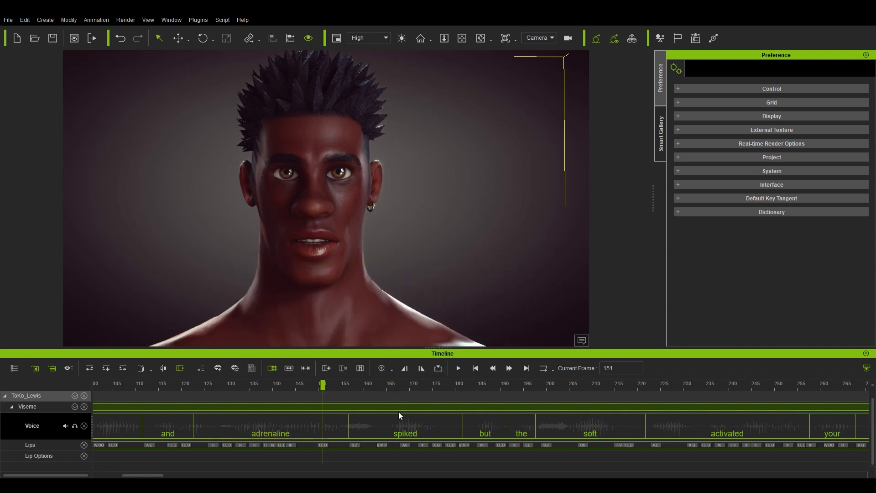
Add blockers to the dictionary, saving its current visemes.
{"action": "left_click_drag", "start_coordinate": [154, 476], "coordinate": [204, 475]}
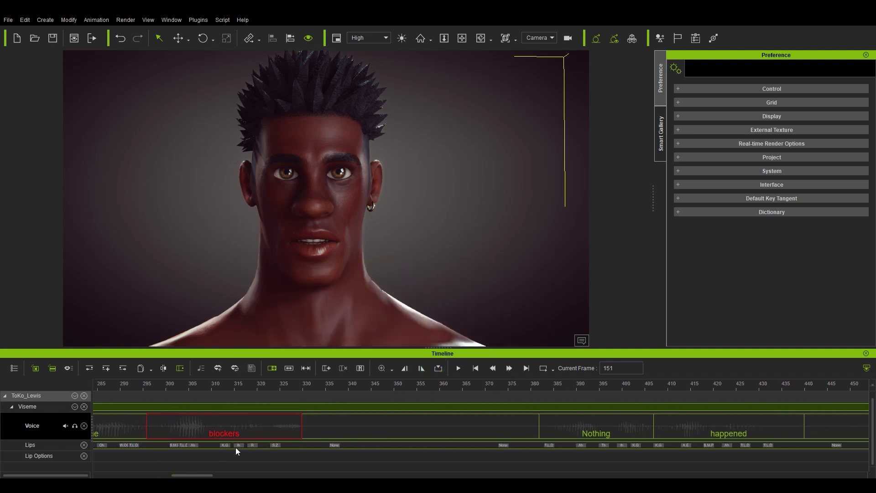
{"action": "right_click", "coordinate": [278, 427]}
{"action": "left_click", "coordinate": [351, 385]}
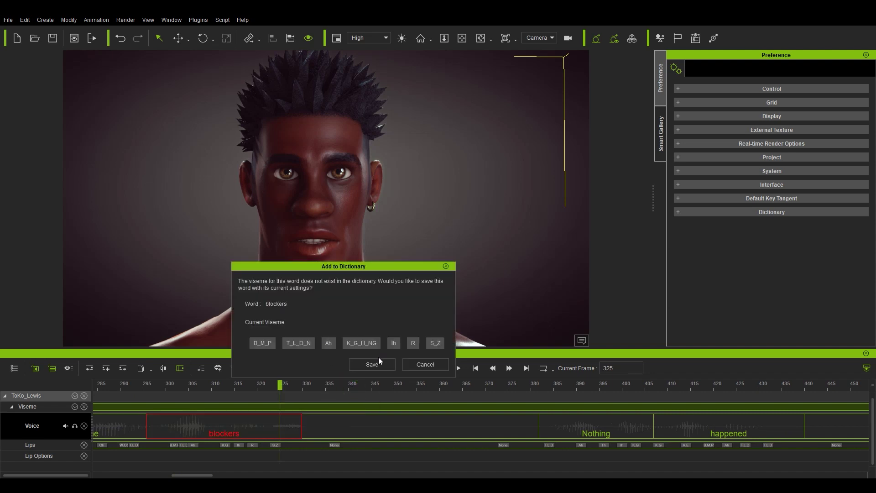
{"action": "left_click", "coordinate": [383, 369]}
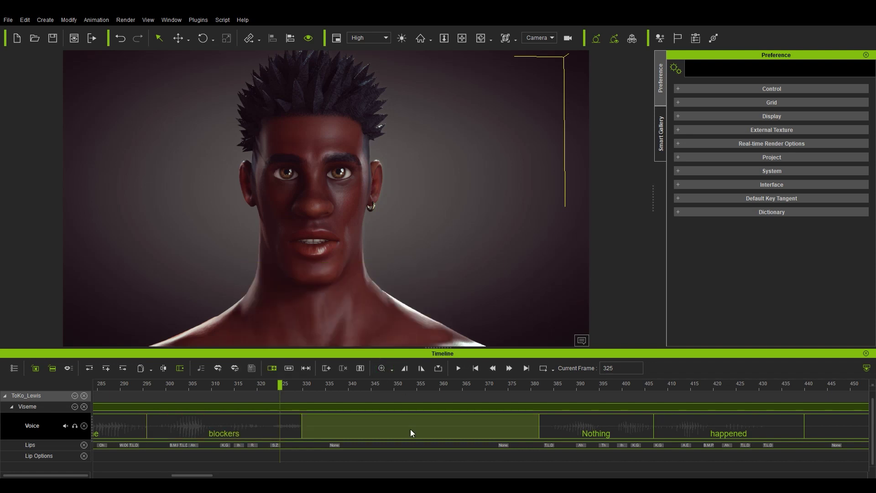
{"action": "left_click_drag", "start_coordinate": [212, 475], "coordinate": [127, 474]}
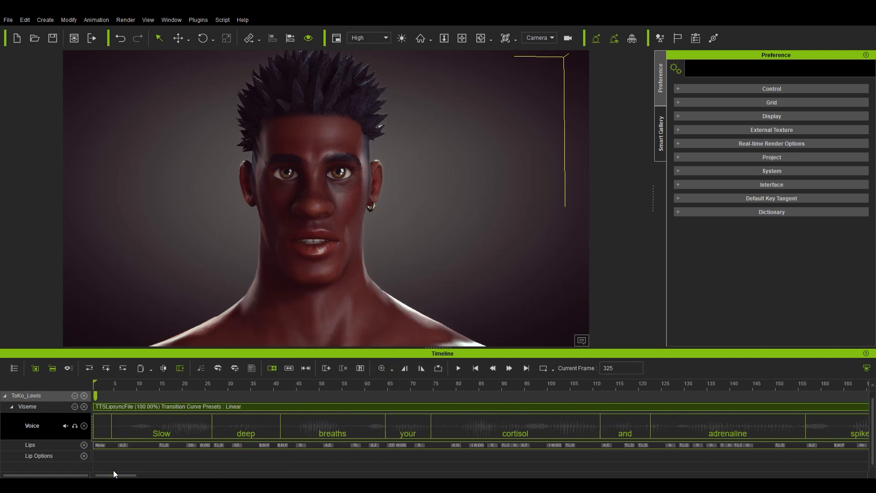
Return to frame 1, then open en-custom.dict from the Dictionary preferences' folder.
{"action": "key", "text": "Home"}
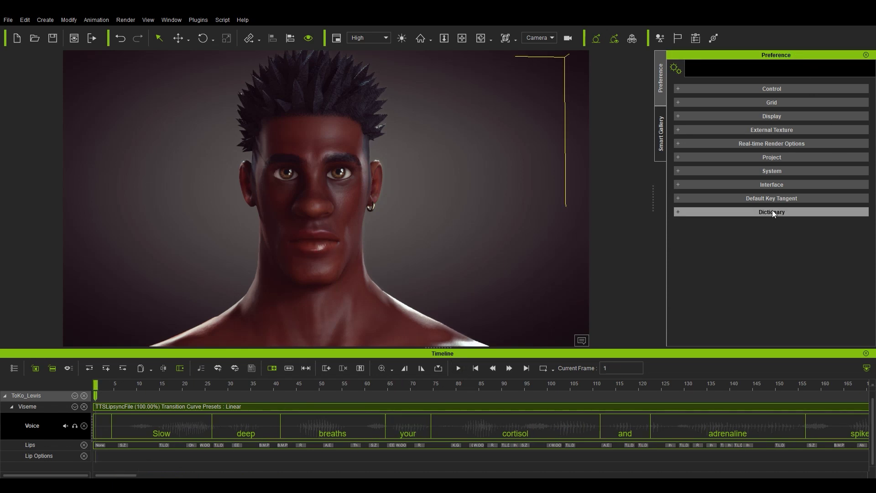
{"action": "left_click", "coordinate": [677, 213]}
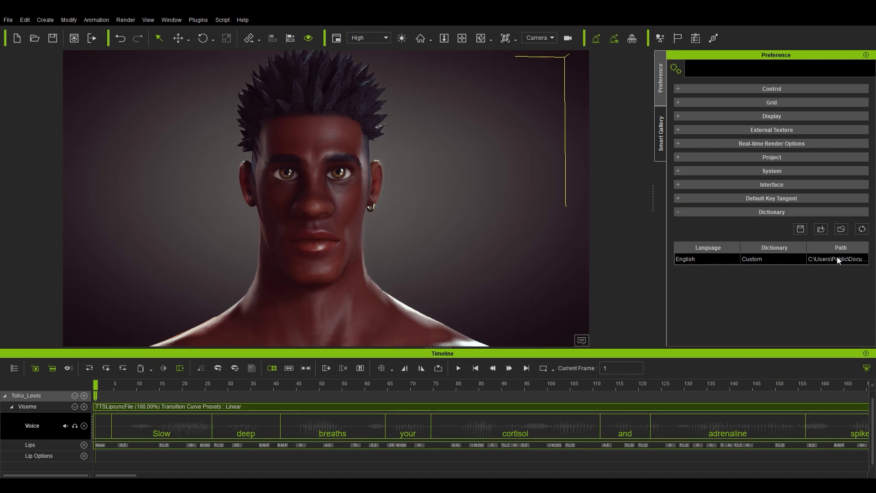
{"action": "left_click", "coordinate": [843, 230]}
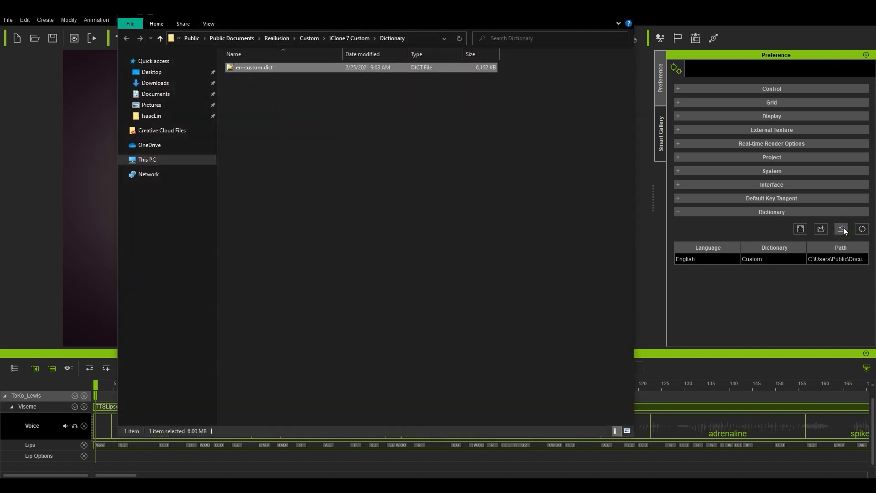
{"action": "double_click", "coordinate": [262, 69]}
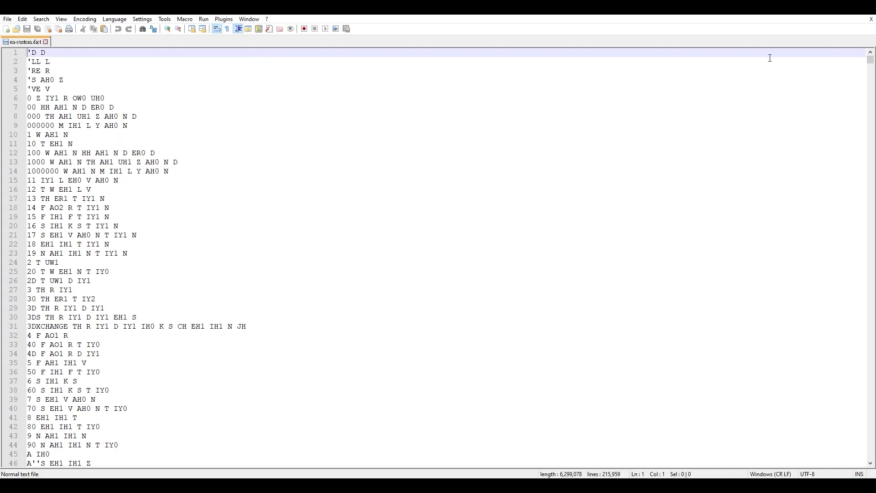
Search en-custom.dict for 'cortisol' to confirm its CORTISOL entry, then close the search.
{"action": "left_click_drag", "start_coordinate": [871, 59], "coordinate": [850, 44]}
{"action": "key", "text": "ctrl+f"}
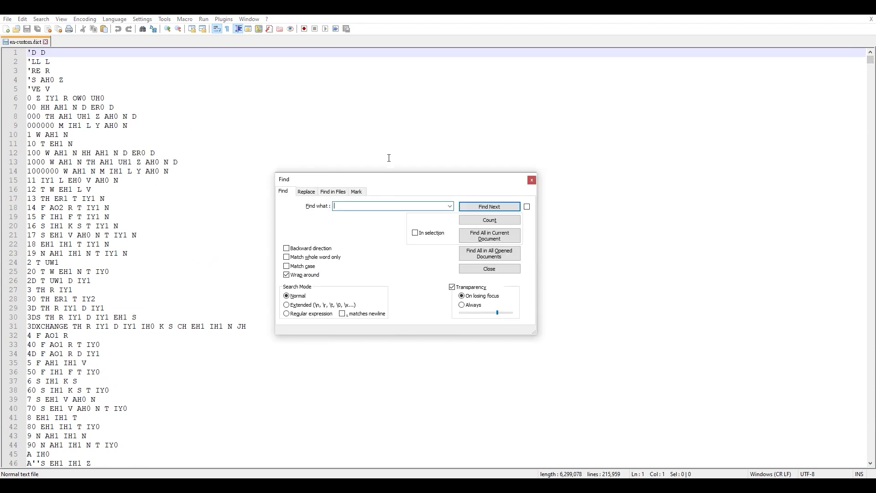
{"action": "type", "text": "cortisol"}
{"action": "left_click", "coordinate": [505, 207]}
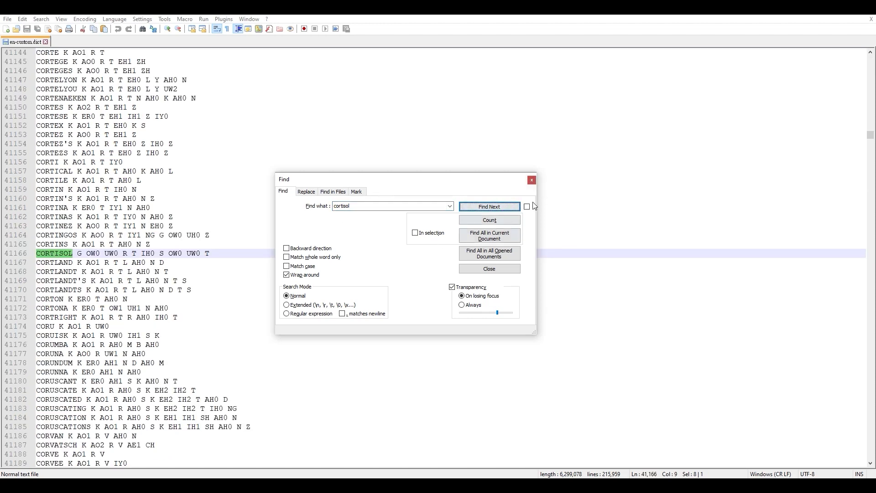
{"action": "left_click", "coordinate": [532, 180]}
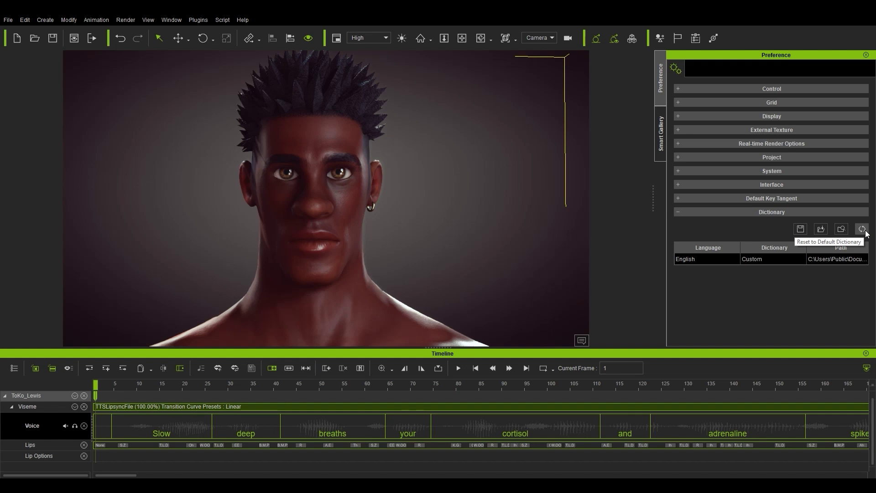
Reset to the default dictionary and select the first Oh viseme key in hormone.
{"action": "left_click", "coordinate": [865, 231]}
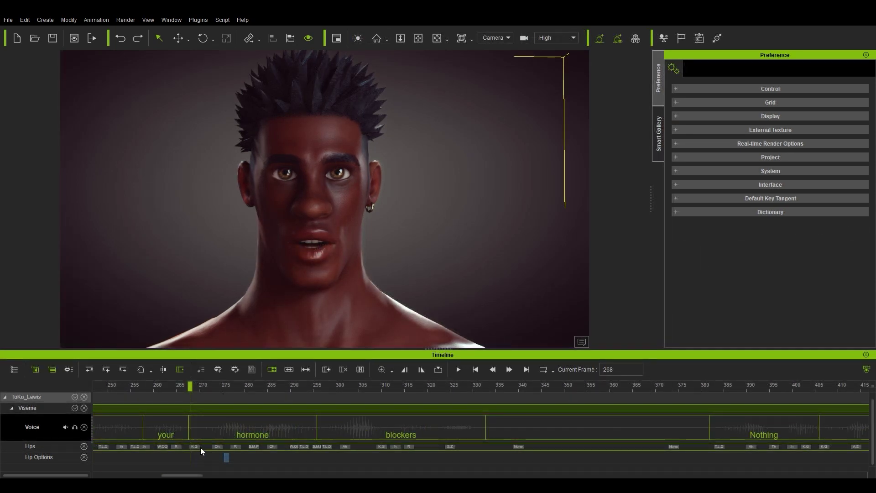
{"action": "left_click", "coordinate": [217, 446]}
Step through hormone's viseme keys and select the extra Oh key for removal.
{"action": "left_click", "coordinate": [235, 446]}
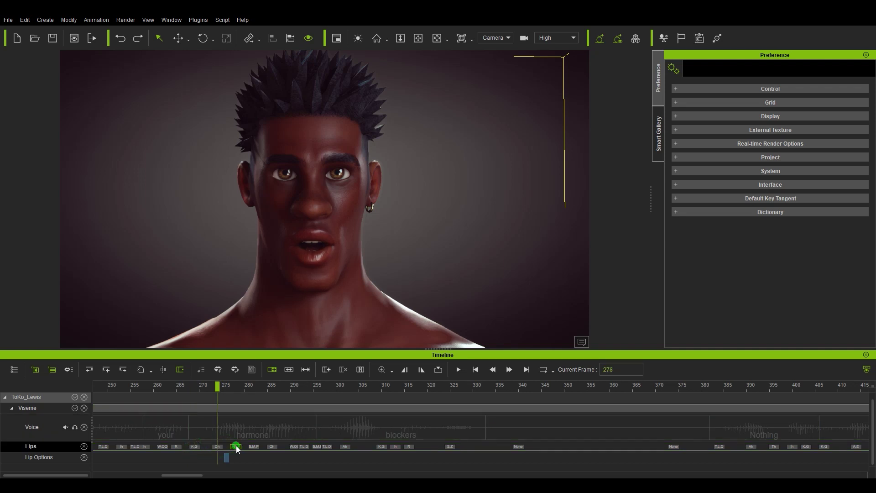
{"action": "left_click", "coordinate": [253, 447]}
{"action": "left_click", "coordinate": [271, 446]}
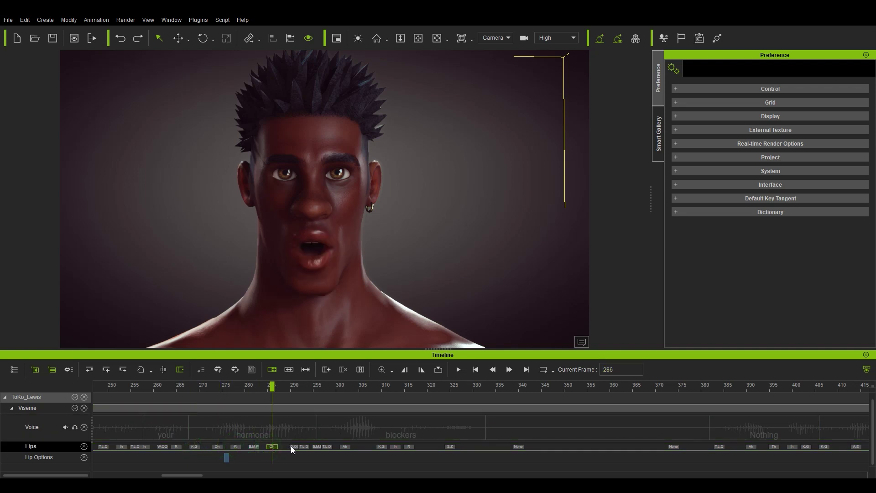
{"action": "left_click", "coordinate": [292, 445]}
{"action": "left_click", "coordinate": [302, 446]}
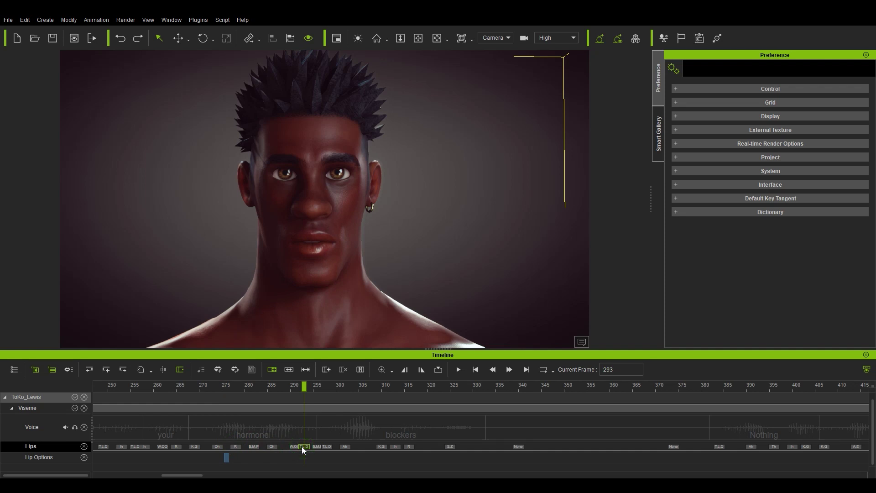
{"action": "left_click", "coordinate": [273, 446]}
Save the edited hormone visemes to the dictionary, replacing its old entry.
{"action": "left_click", "coordinate": [283, 432]}
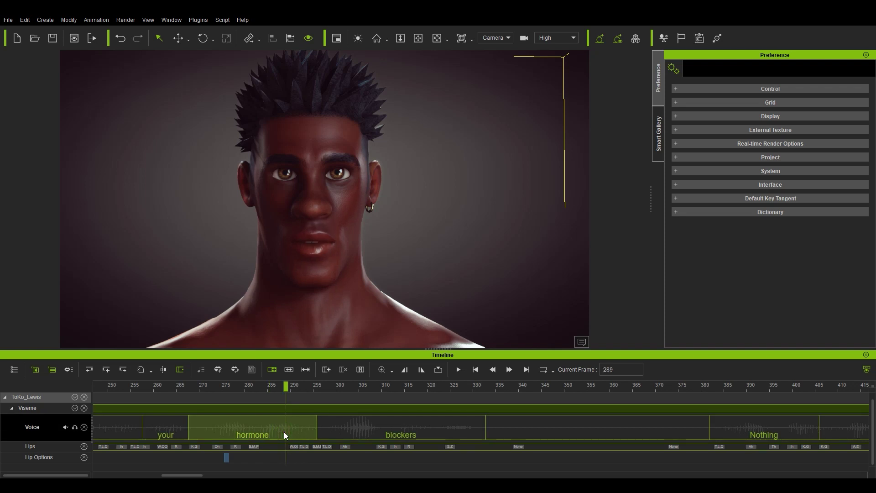
{"action": "right_click", "coordinate": [280, 433]}
{"action": "left_click", "coordinate": [340, 390]}
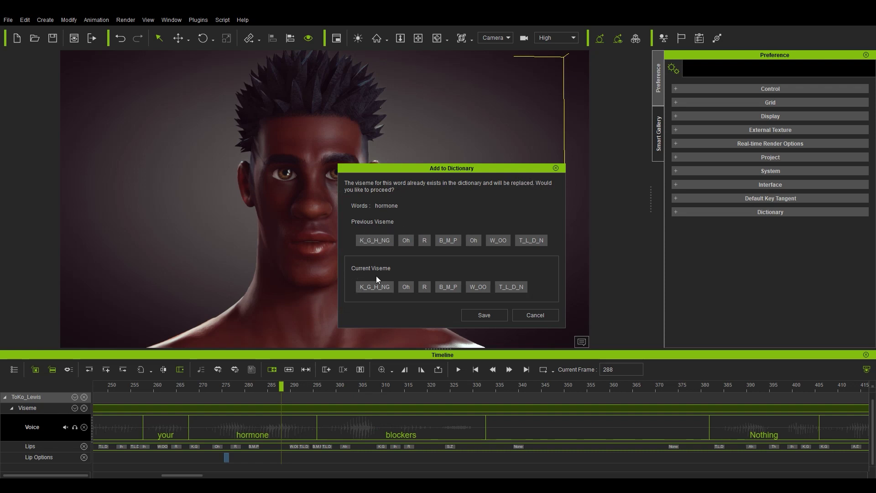
{"action": "left_click", "coordinate": [485, 315]}
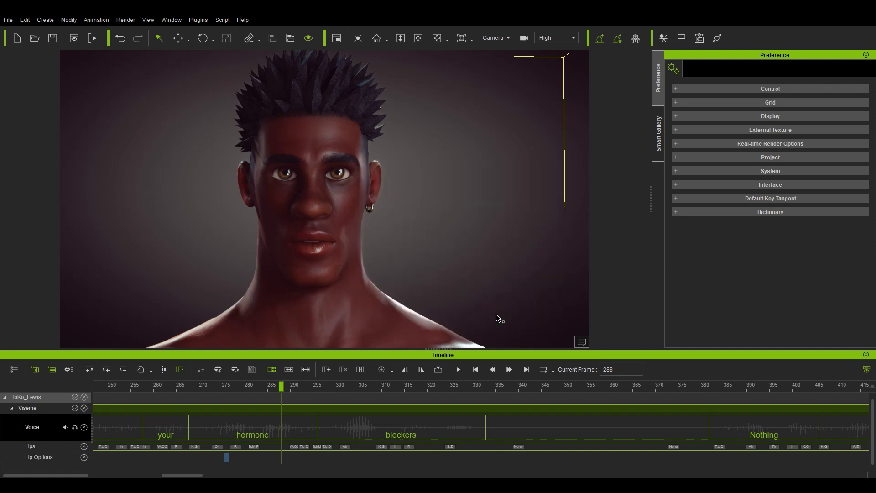